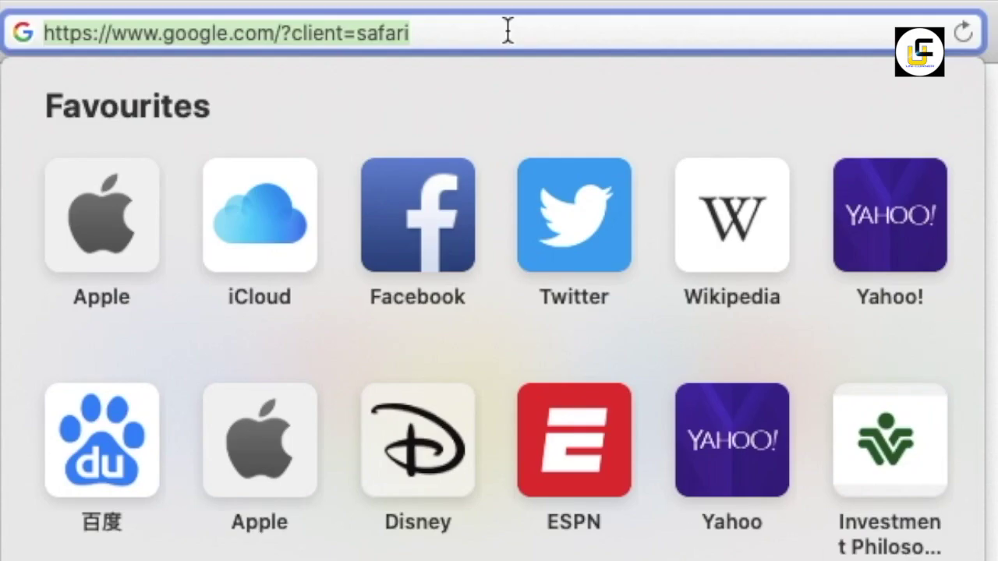
# Step: Go to tootukassa.ee and sign in to e-töötukassa with the ID card, entering its PIN
pyautogui.write('TOOTU')
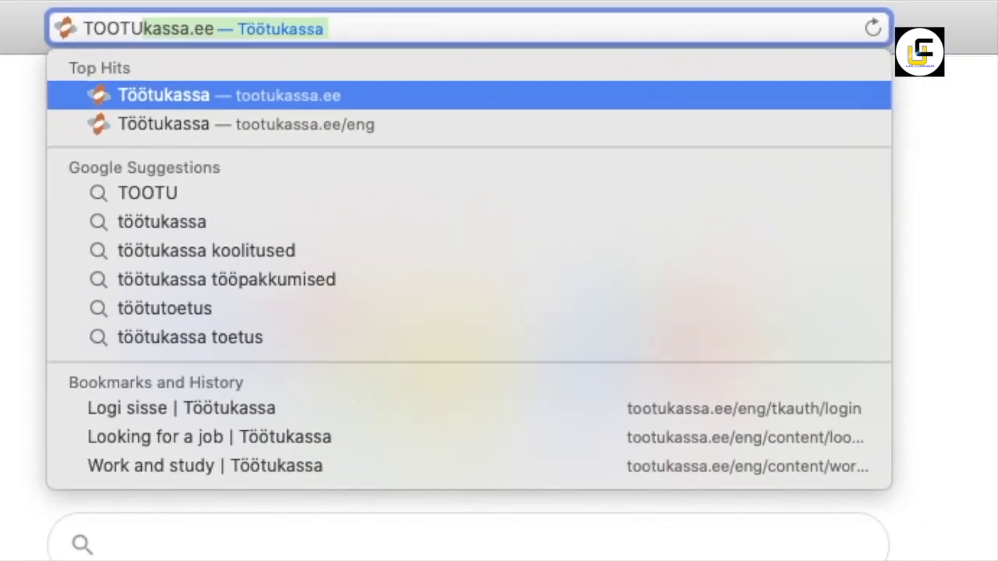
pyautogui.press('Return')
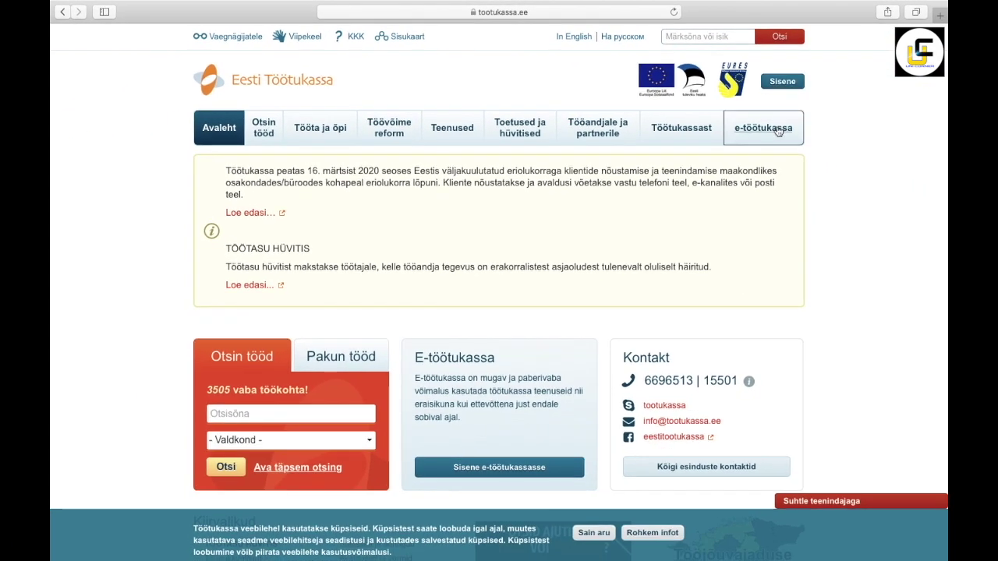
pyautogui.click(777, 130)
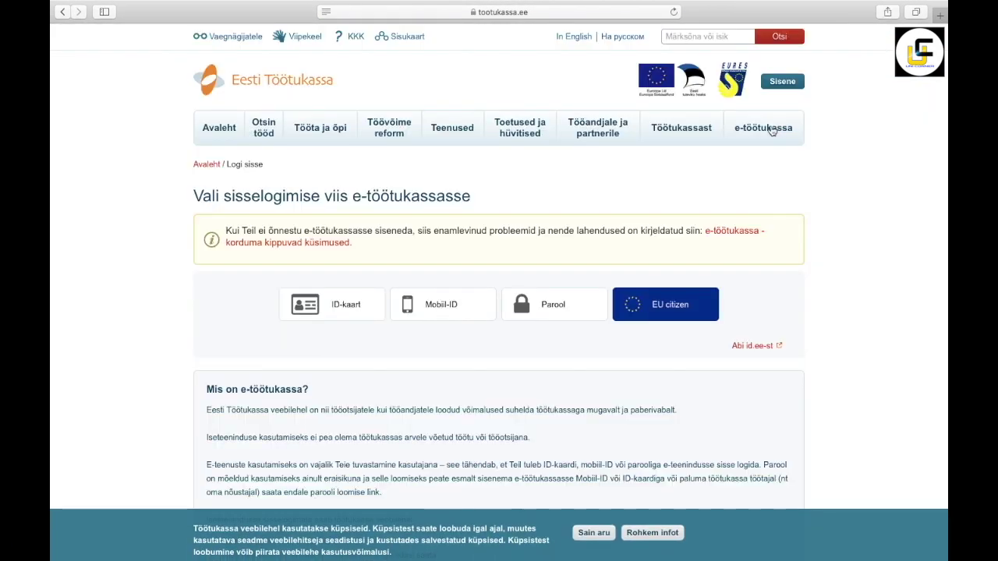
pyautogui.click(366, 301)
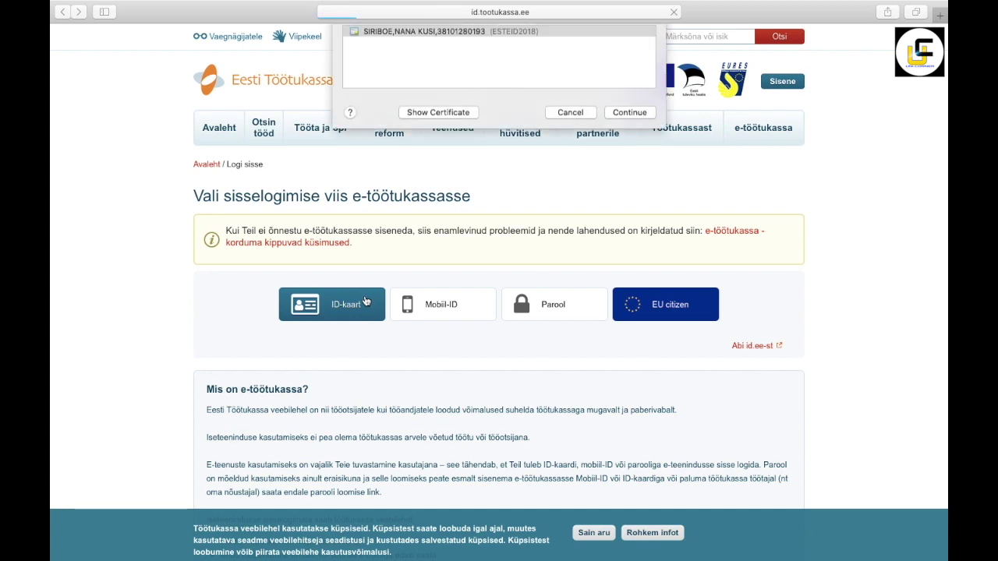
pyautogui.click(636, 170)
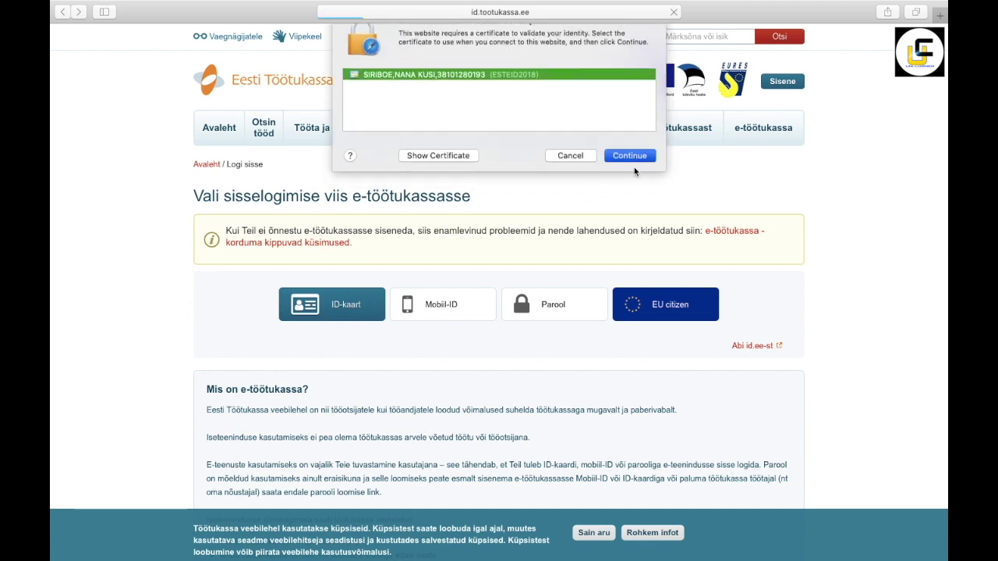
pyautogui.write('12')
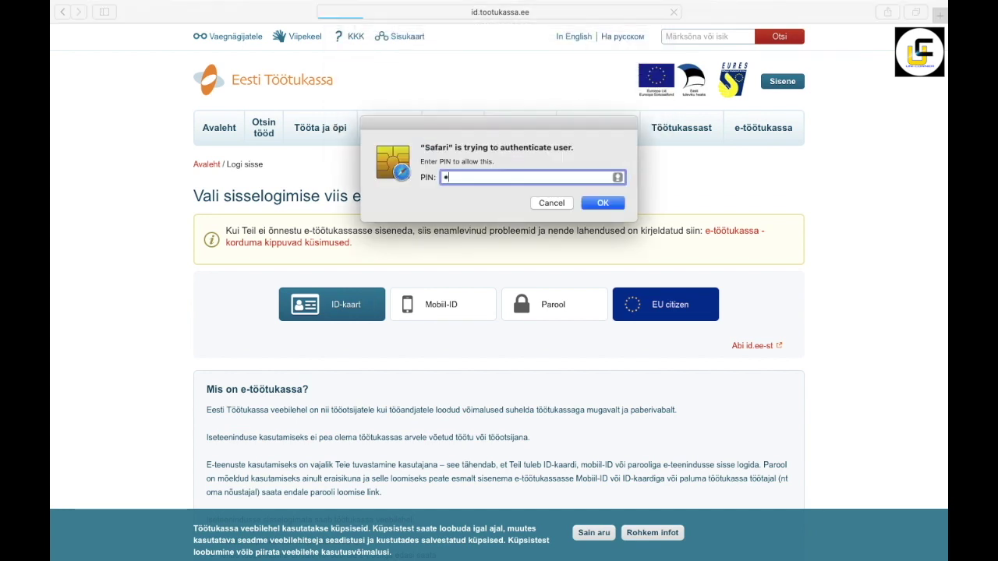
pyautogui.write('34')
pyautogui.click(604, 203)
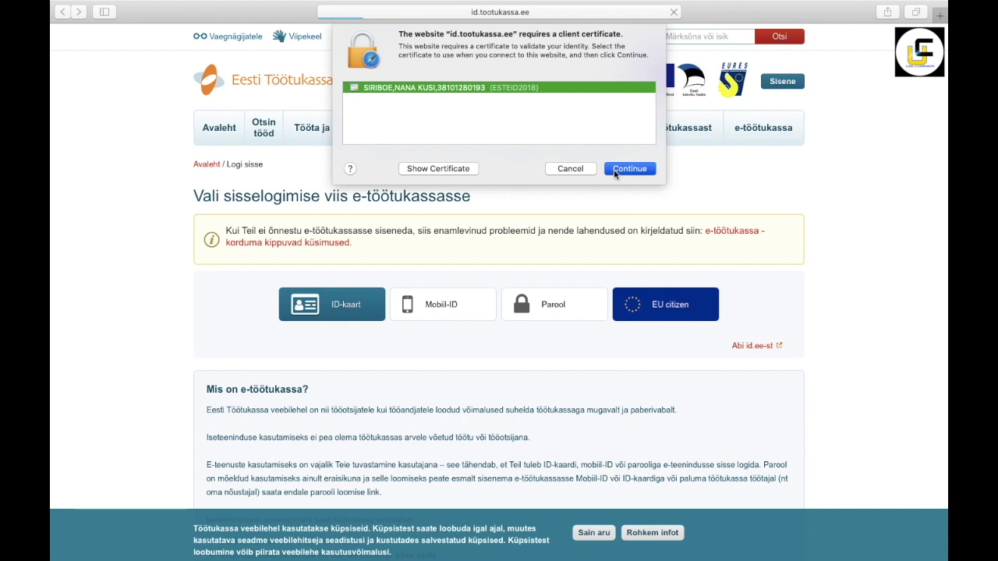
pyautogui.click(616, 172)
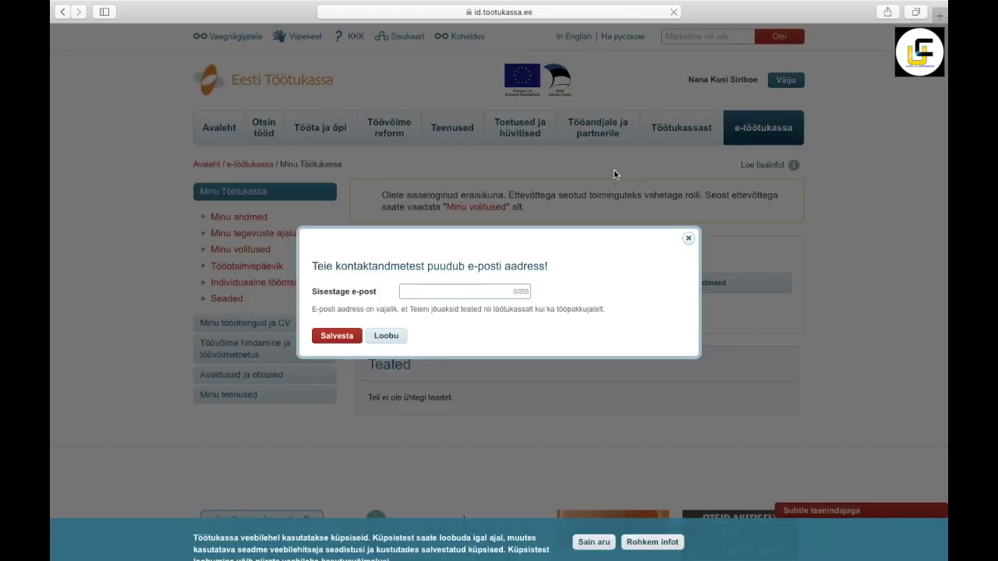
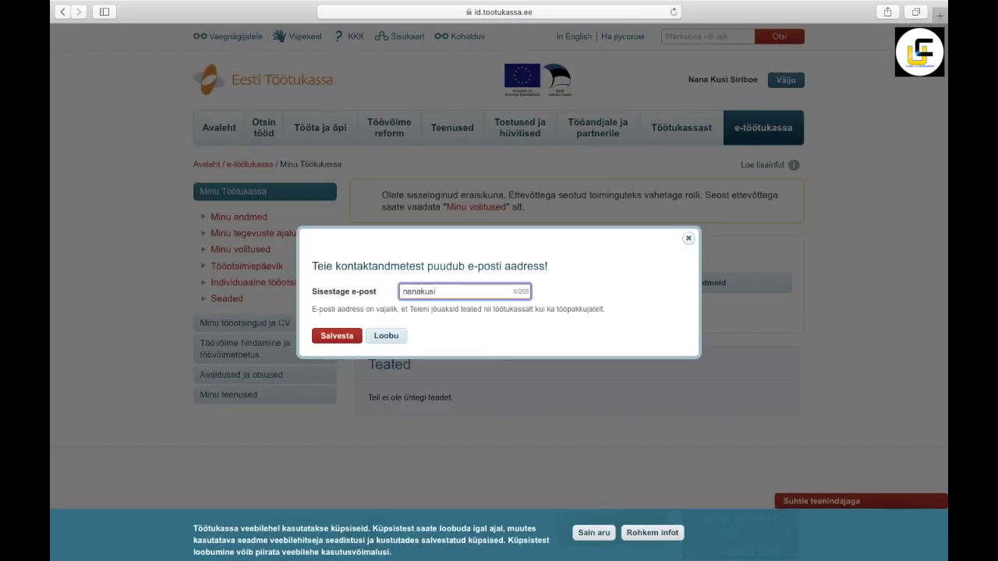
# Step: Enter and save the contact e-mail address in the missing e-mail prompt, confirming the certificate
pyautogui.click(347, 341)
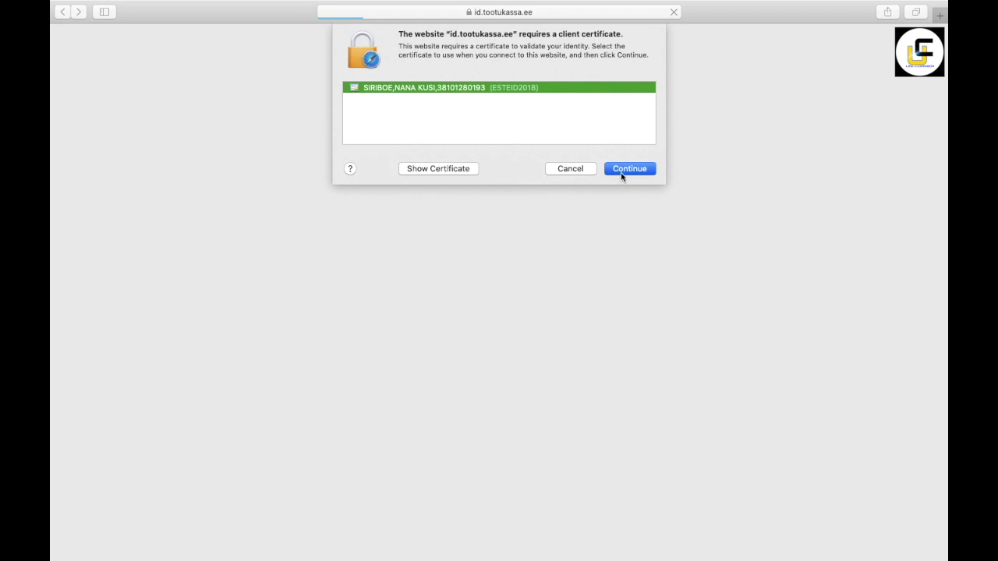
pyautogui.click(621, 171)
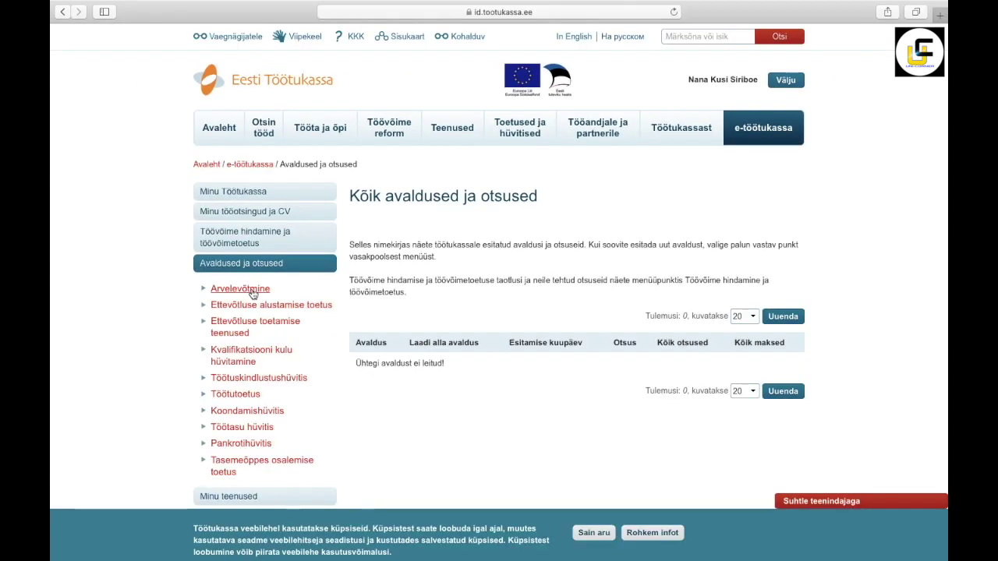
# Step: Start the Arvelevõtmine application with a Töötuskindlustushüvitise avaldus and begin entering the phone number
pyautogui.click(209, 295)
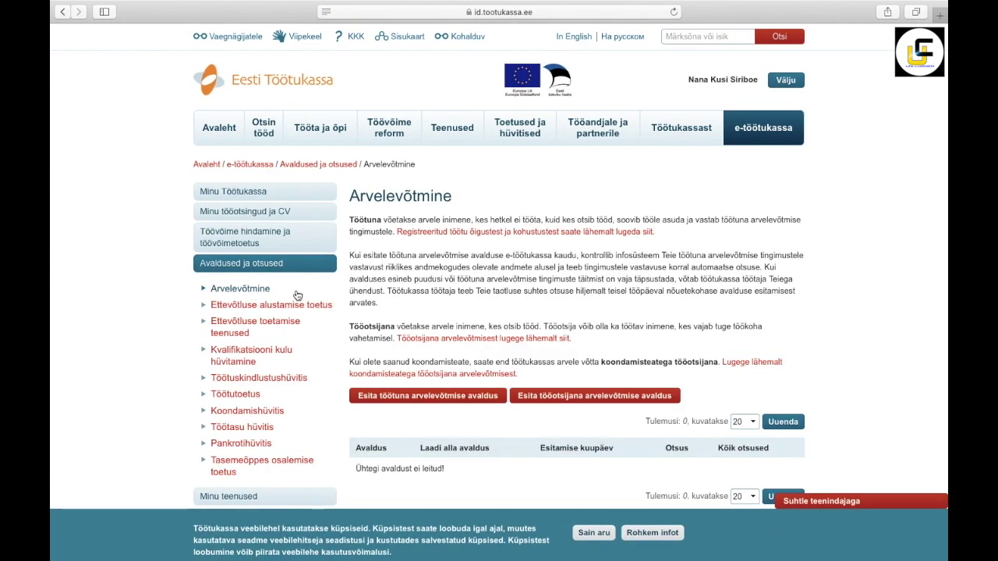
pyautogui.click(592, 533)
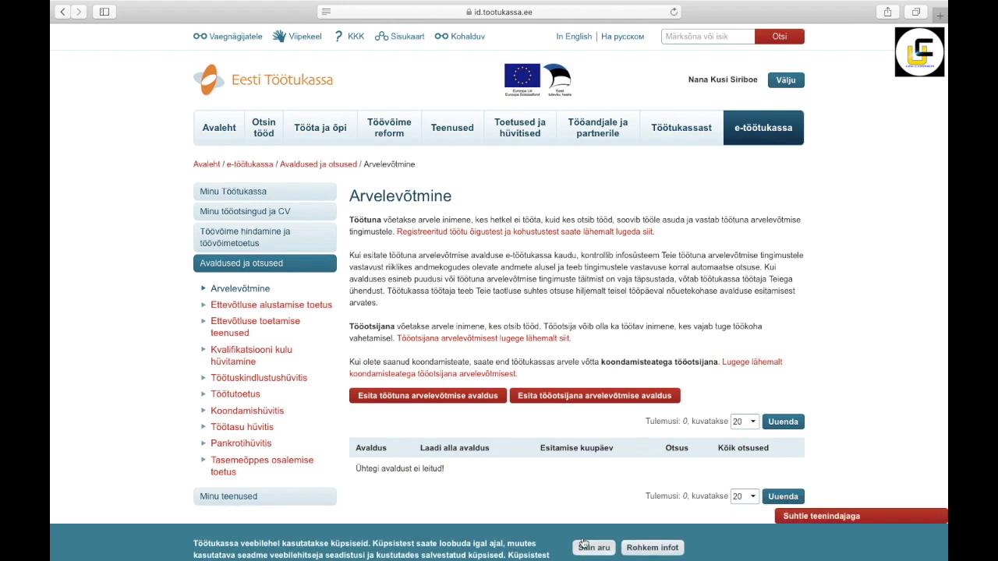
pyautogui.click(456, 397)
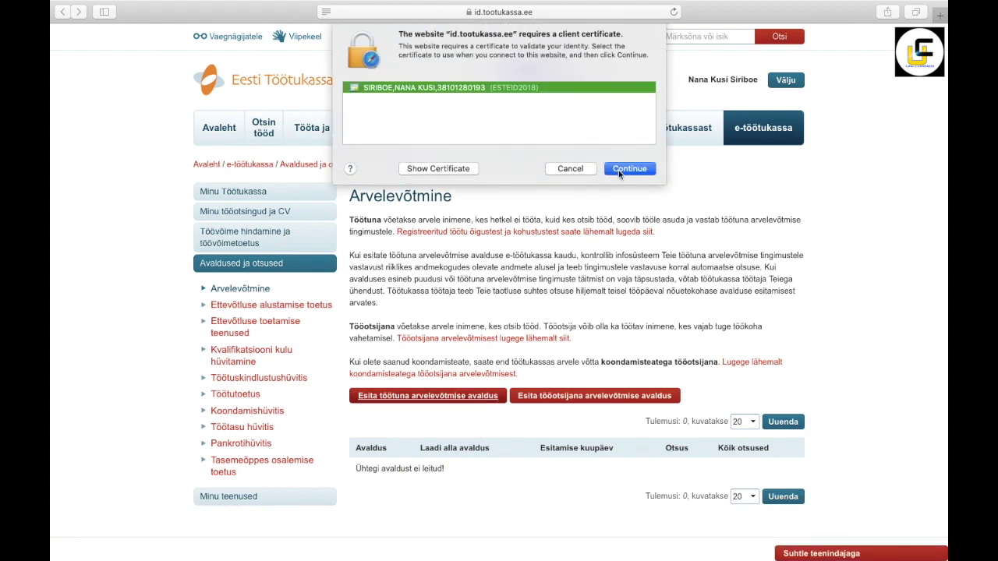
pyautogui.click(619, 169)
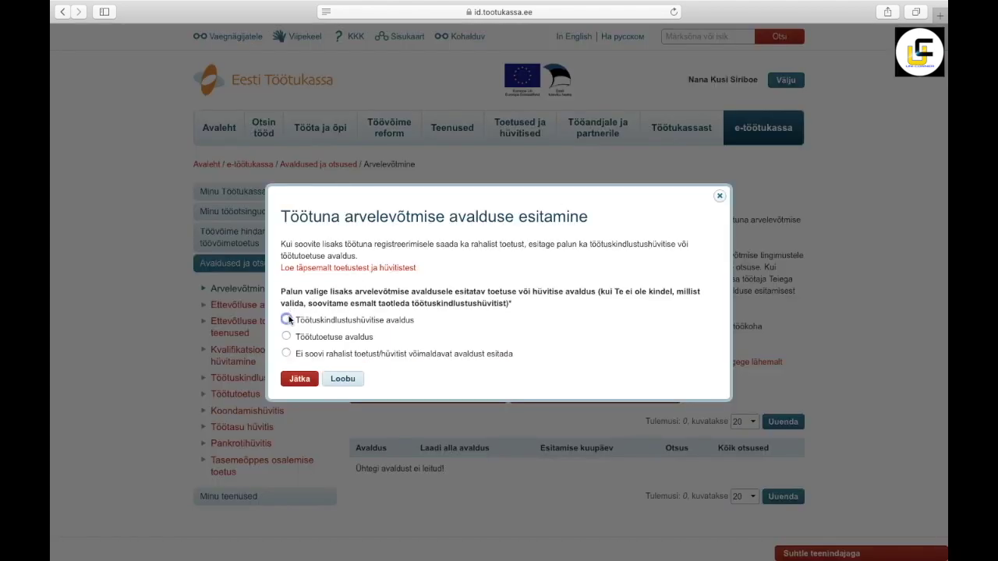
pyautogui.click(287, 320)
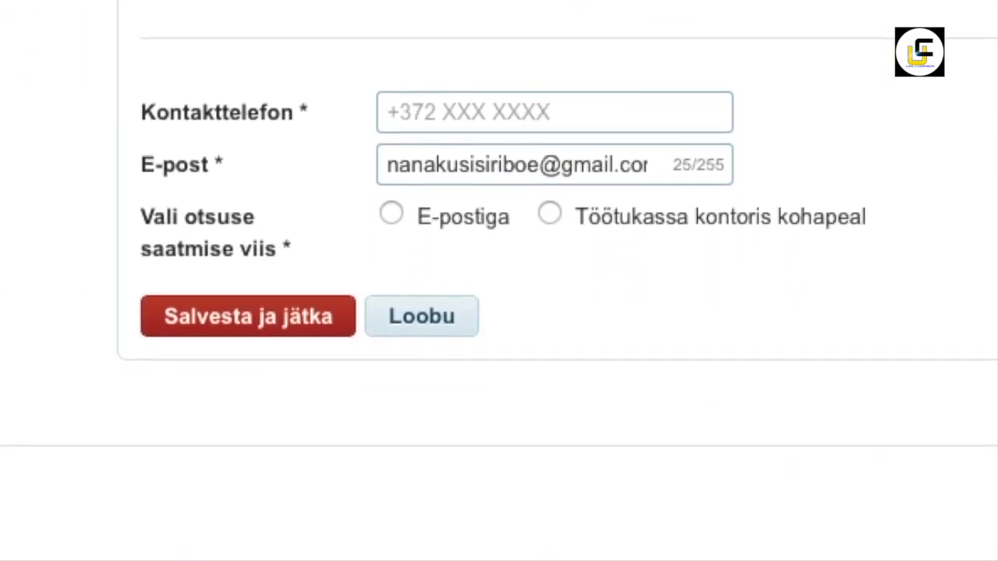
pyautogui.click(452, 356)
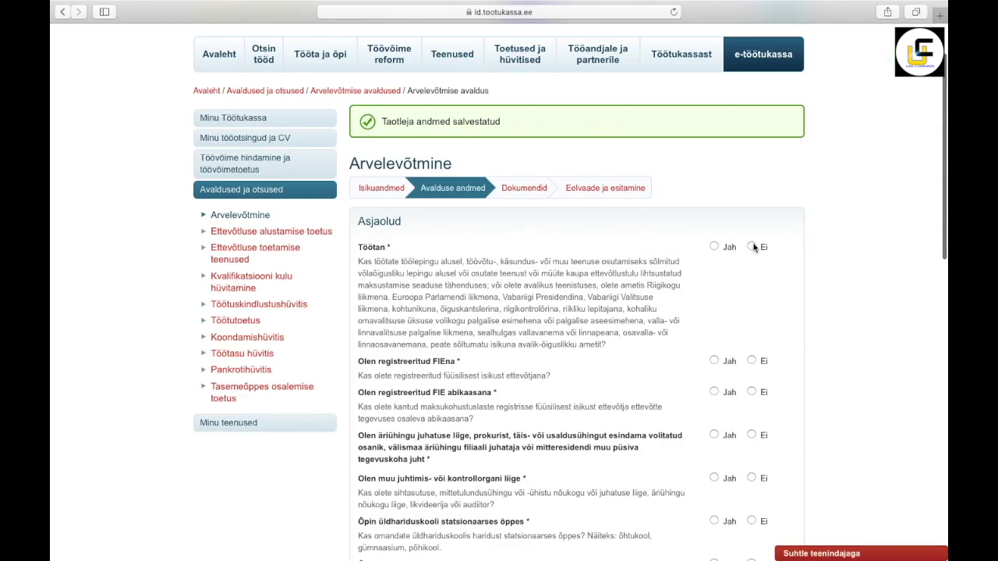
# Step: Answer Ei to working, being an FIE, an FIE's spouse, and a company board member
pyautogui.click(752, 246)
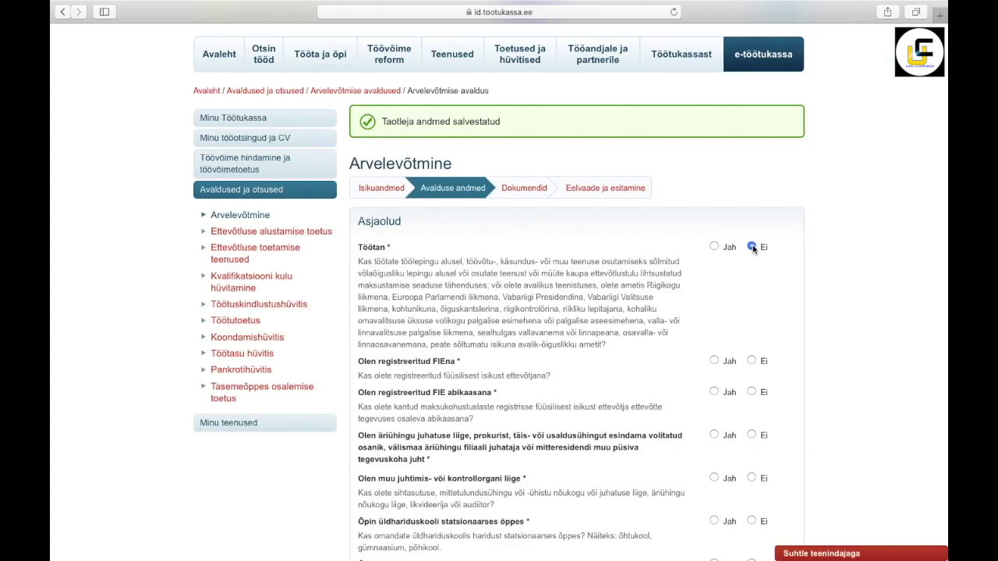
pyautogui.scroll(-2, 739, 322)
pyautogui.click(752, 301)
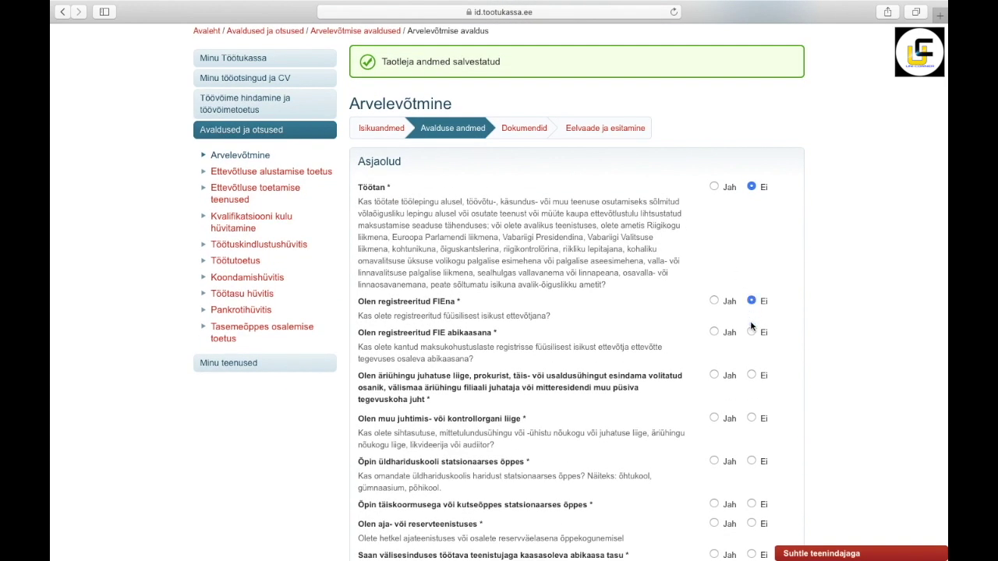
pyautogui.click(752, 333)
pyautogui.click(751, 375)
# Step: Answer the study, 180-days-worked, academic leave and service questions (Ei, Jah, Jah, Ei, Ei) and save
pyautogui.scroll(-5, 752, 421)
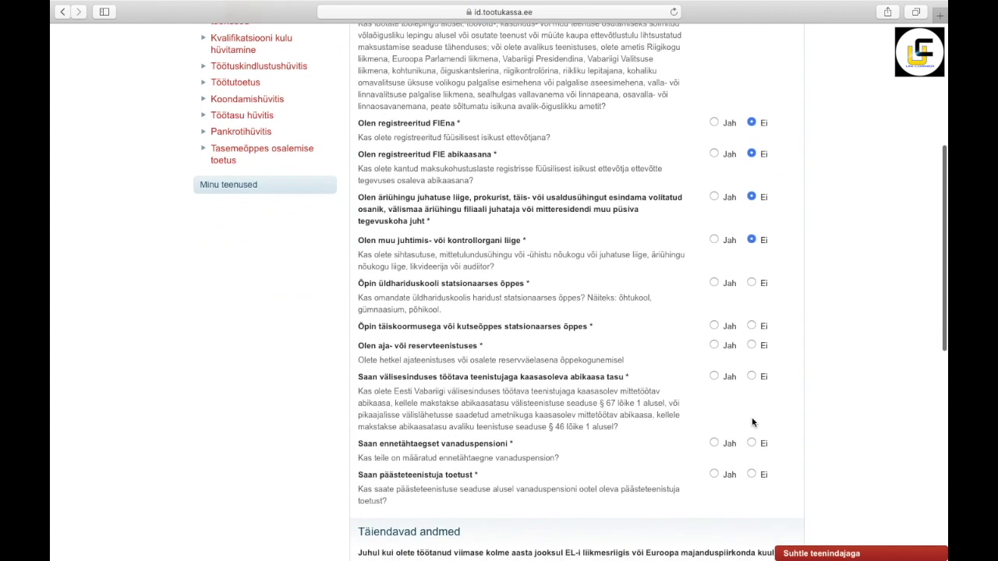
pyautogui.click(751, 284)
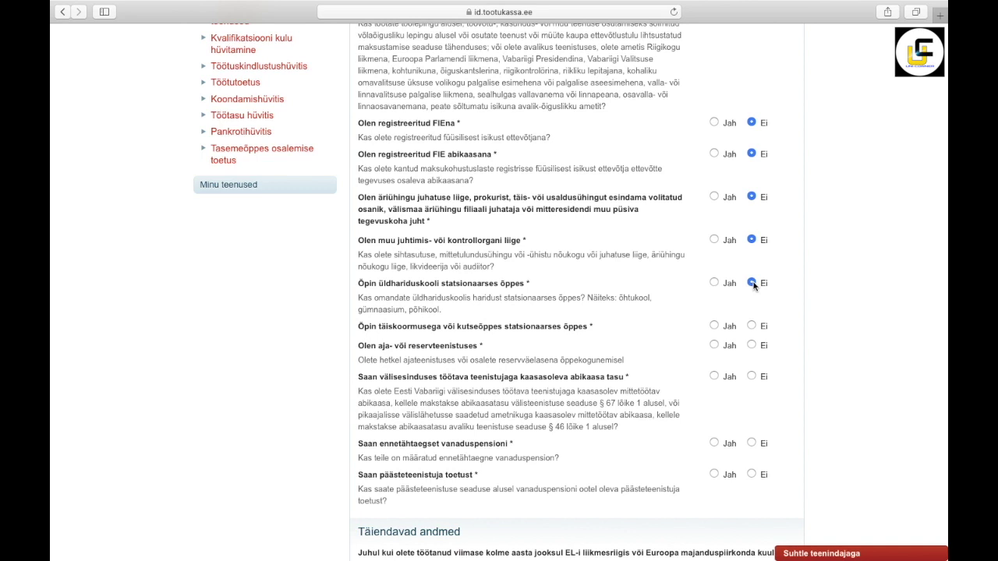
pyautogui.click(714, 327)
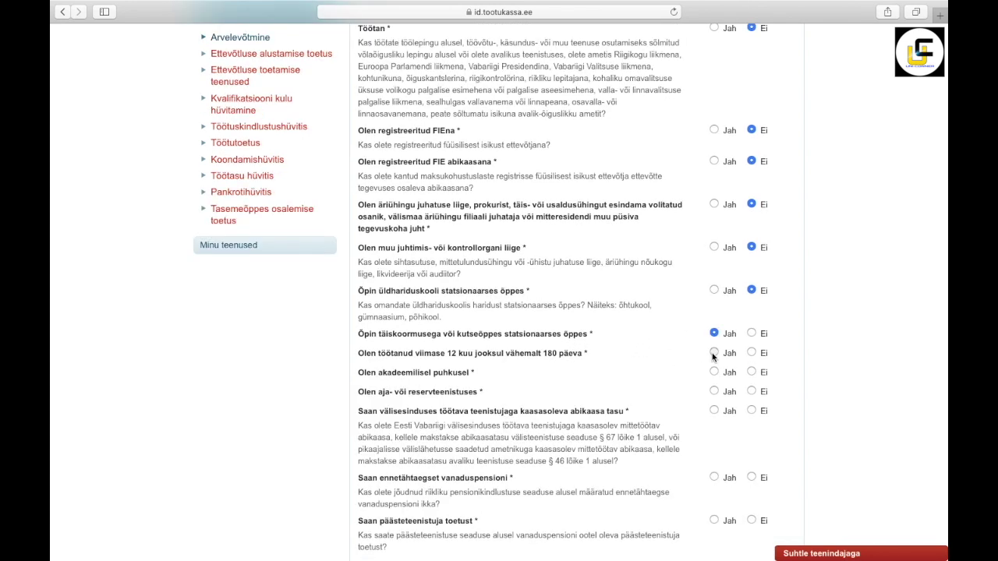
pyautogui.click(713, 354)
pyautogui.click(751, 373)
pyautogui.click(751, 391)
pyautogui.scroll(-4, 754, 411)
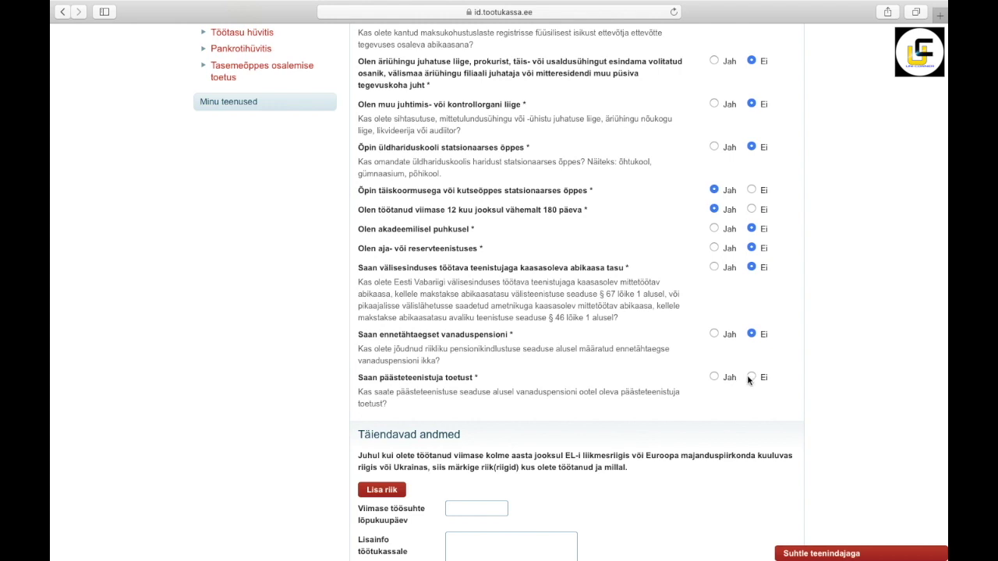
pyautogui.scroll(-5, 608, 439)
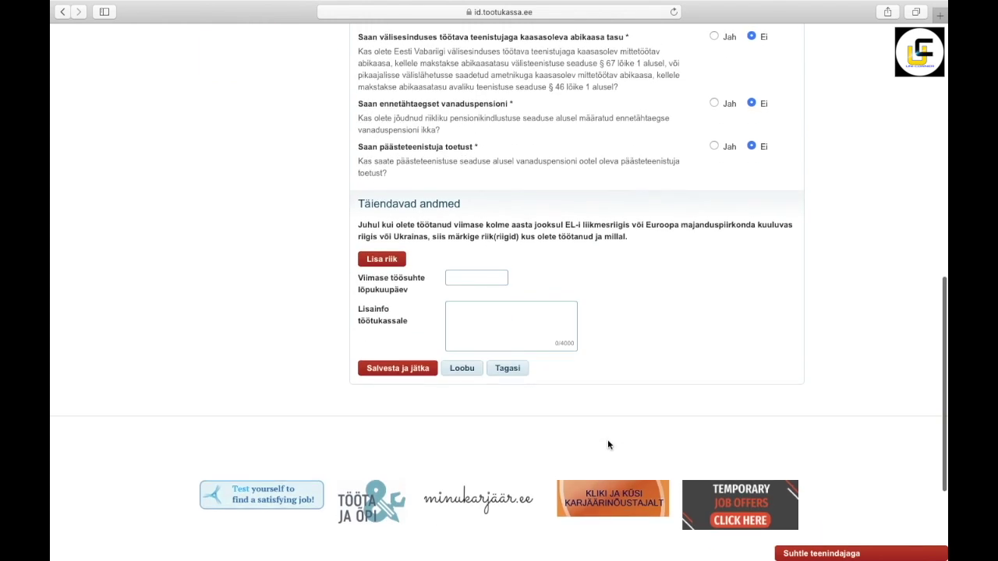
pyautogui.click(422, 372)
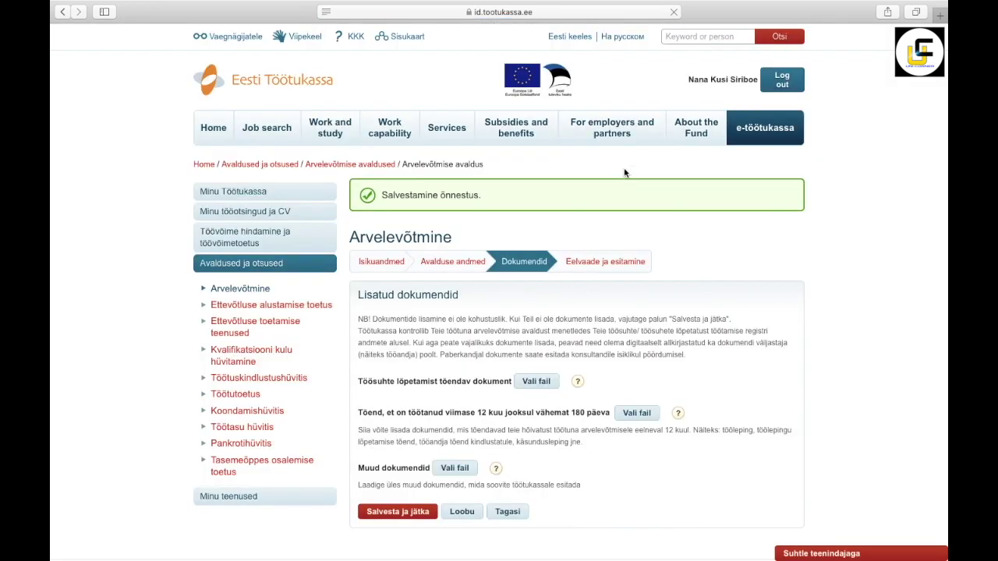
# Step: Skip the Dokumendid step without attachments, confirm the reviewed data, and submit the registration
pyautogui.scroll(-4, 612, 334)
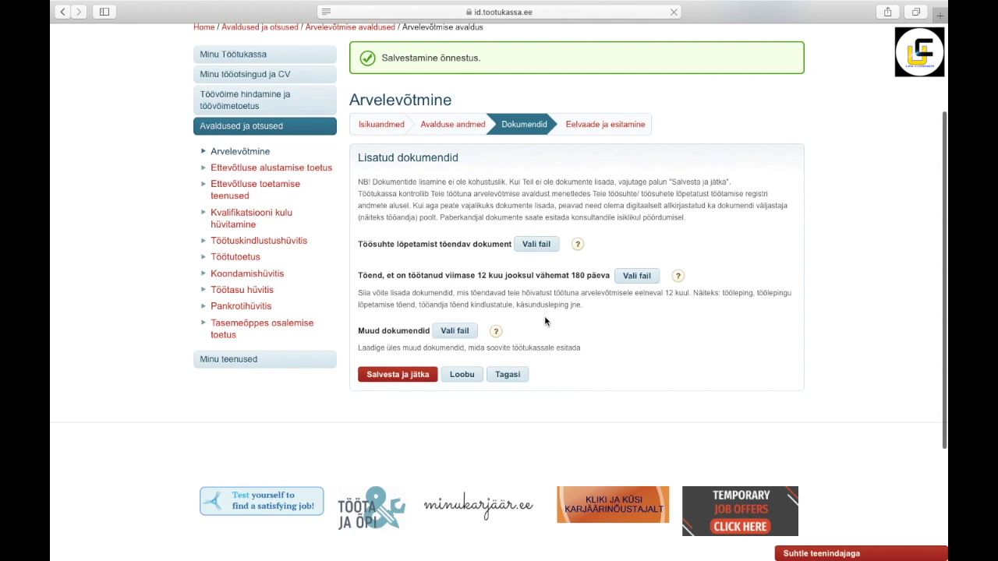
pyautogui.click(413, 379)
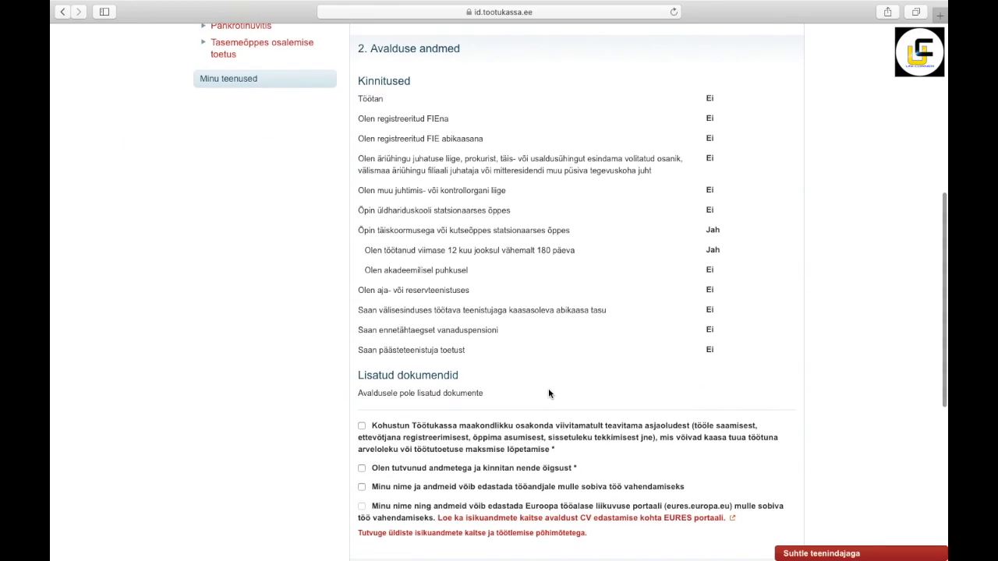
pyautogui.scroll(-3, 548, 389)
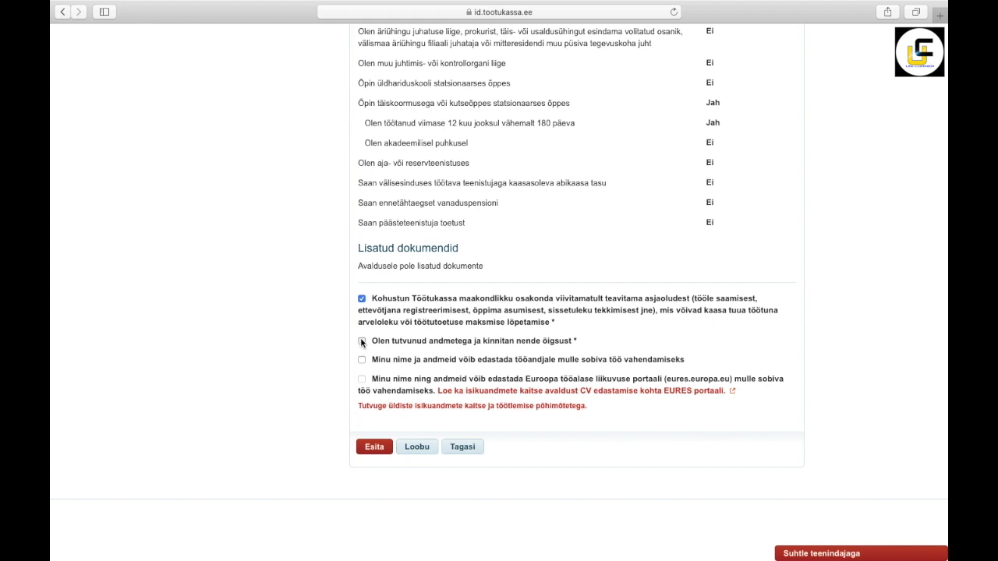
pyautogui.click(362, 342)
pyautogui.click(368, 448)
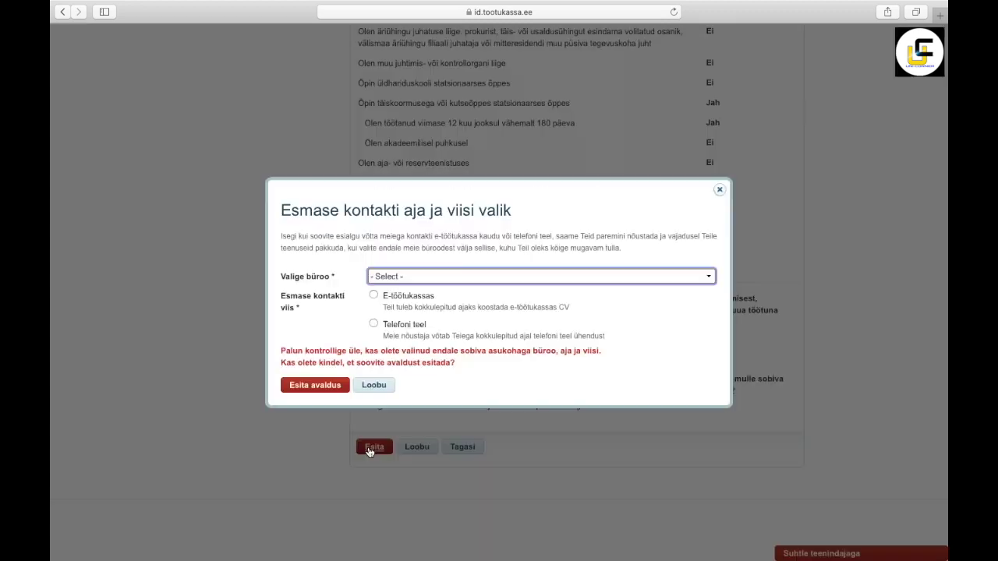
# Step: Book phone first contact at Tallinn's Tõnismäe büroo on 04.05.2020, 10:35, and submit the application
pyautogui.click(475, 276)
pyautogui.scroll(-2, 490, 463)
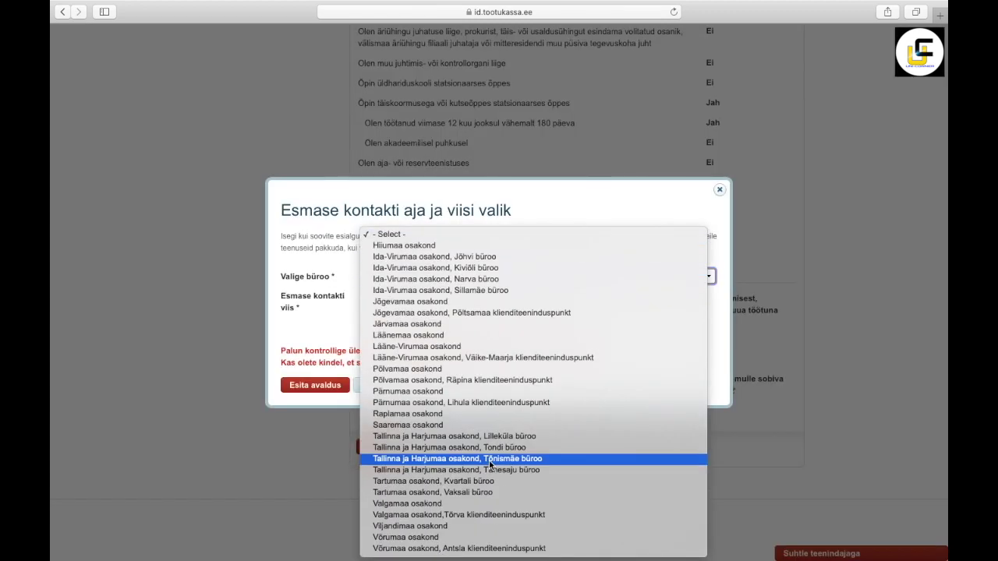
pyautogui.click(490, 459)
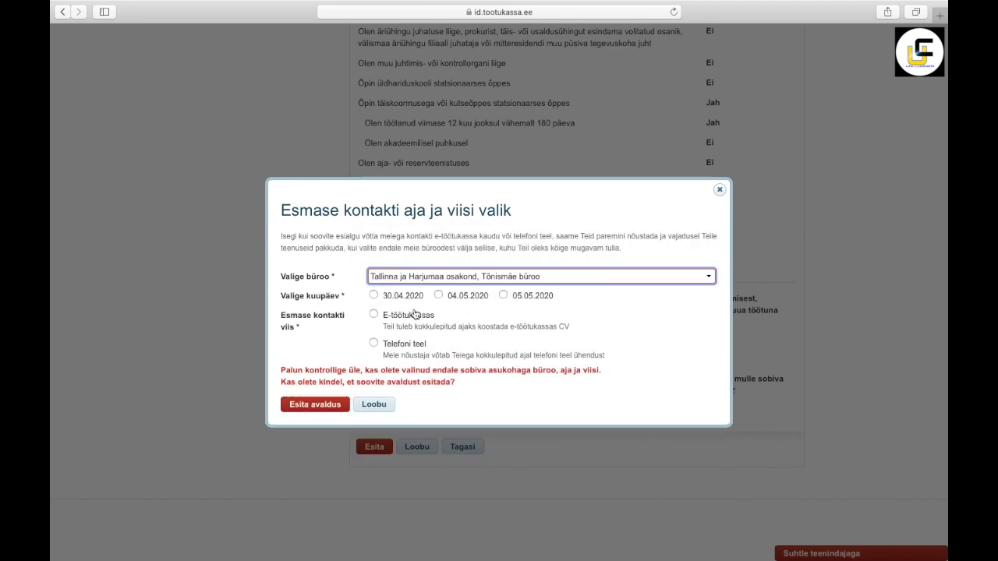
pyautogui.click(439, 297)
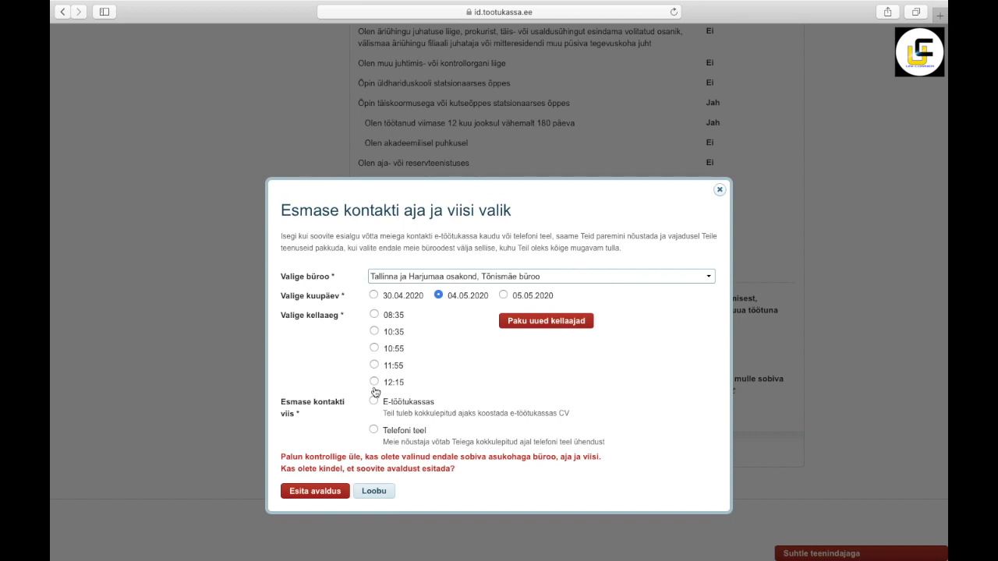
pyautogui.click(374, 332)
pyautogui.click(374, 431)
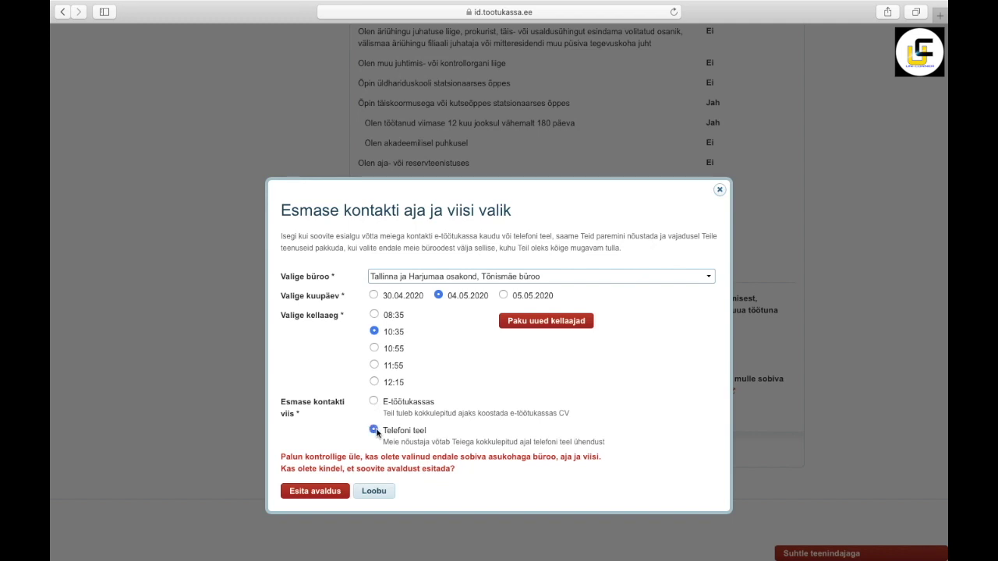
pyautogui.click(322, 493)
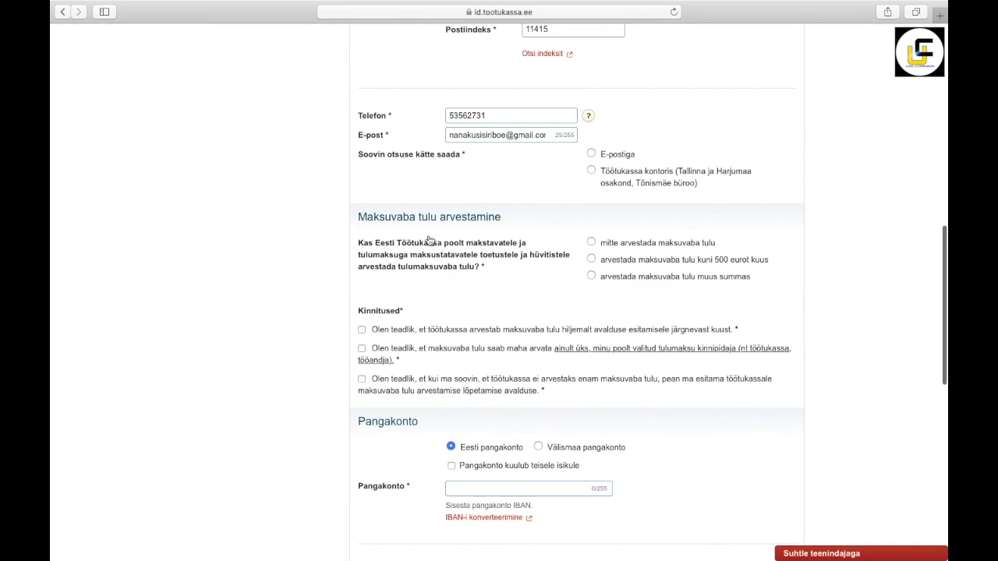
# Step: Apply tax-free income up to 500 euros a month and tick all three Kinnitused boxes
pyautogui.click(591, 259)
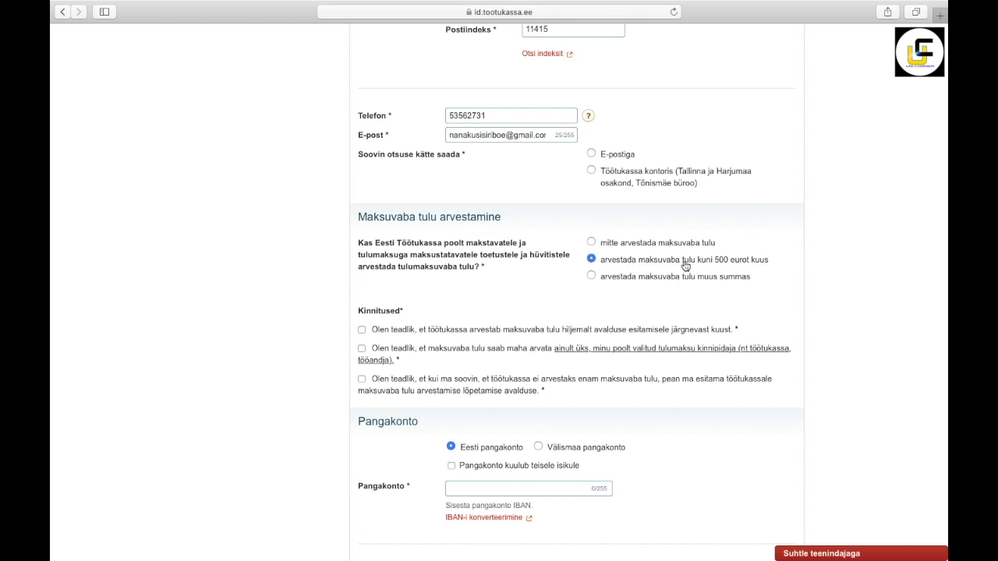
pyautogui.click(362, 330)
pyautogui.click(362, 350)
pyautogui.click(361, 379)
# Step: Enter the Estonian bank account IBAN and save the benefit form to reach the preview
pyautogui.scroll(-2, 370, 413)
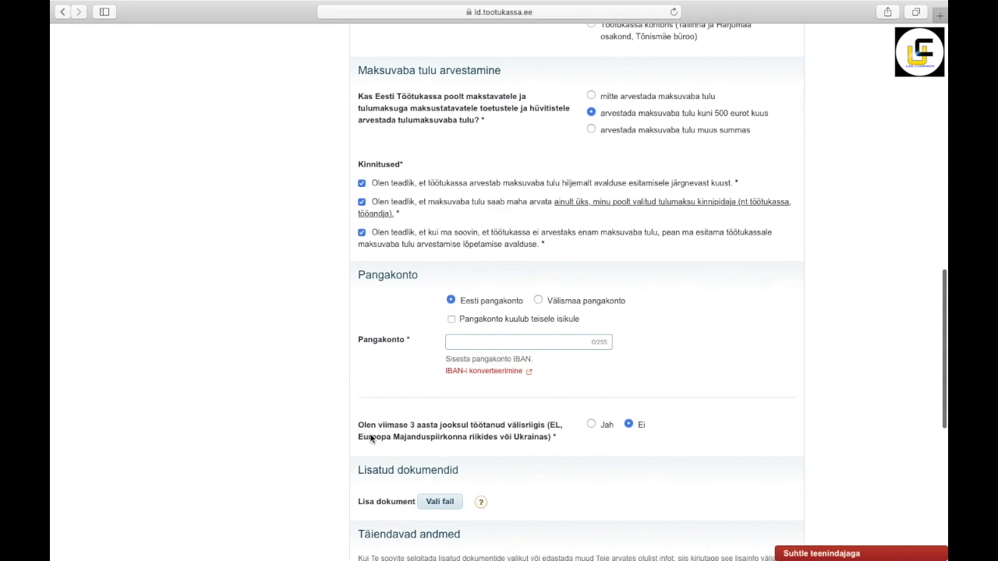
pyautogui.click(464, 342)
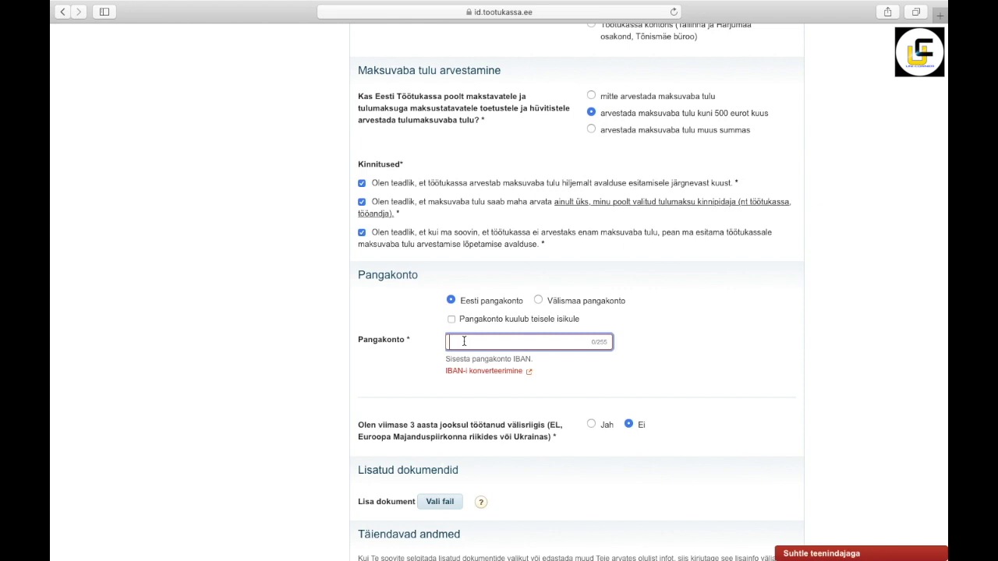
pyautogui.write('EE******************')
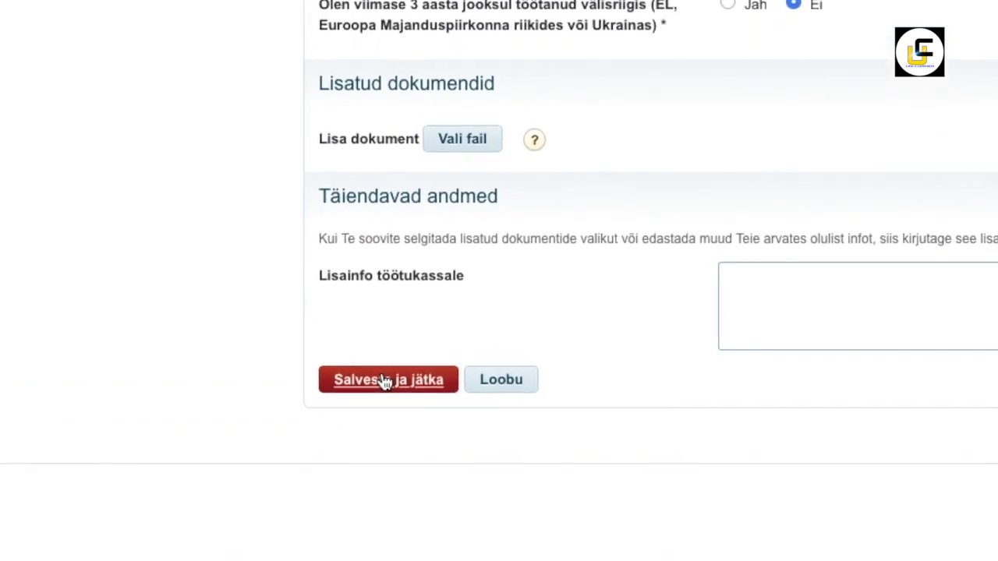
pyautogui.click(385, 381)
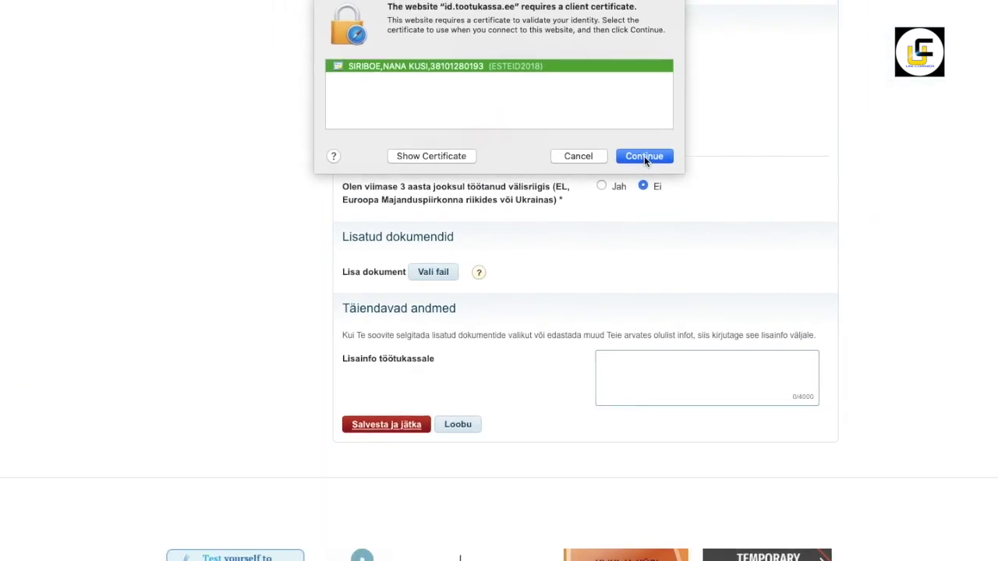
pyautogui.click(644, 156)
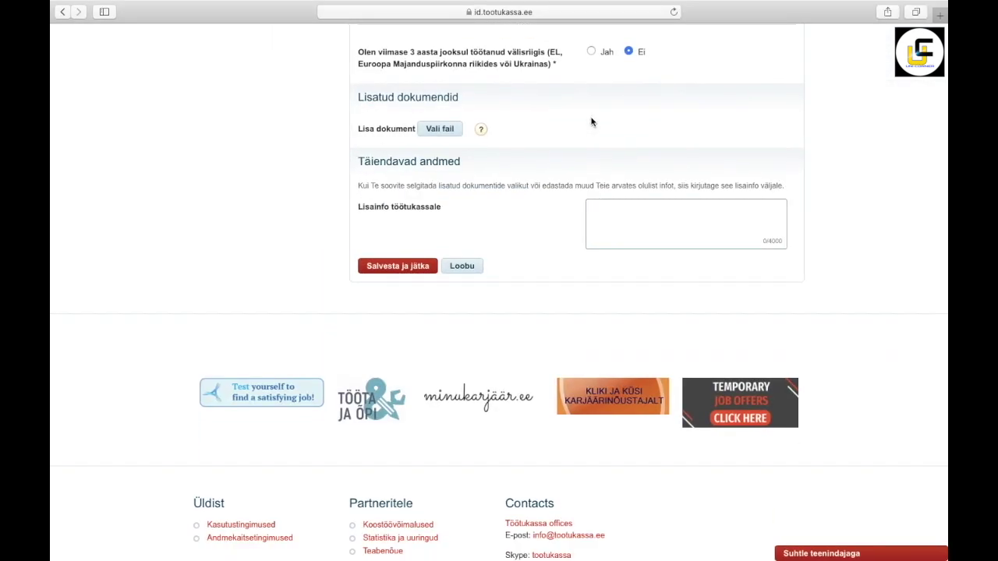
pyautogui.click(411, 272)
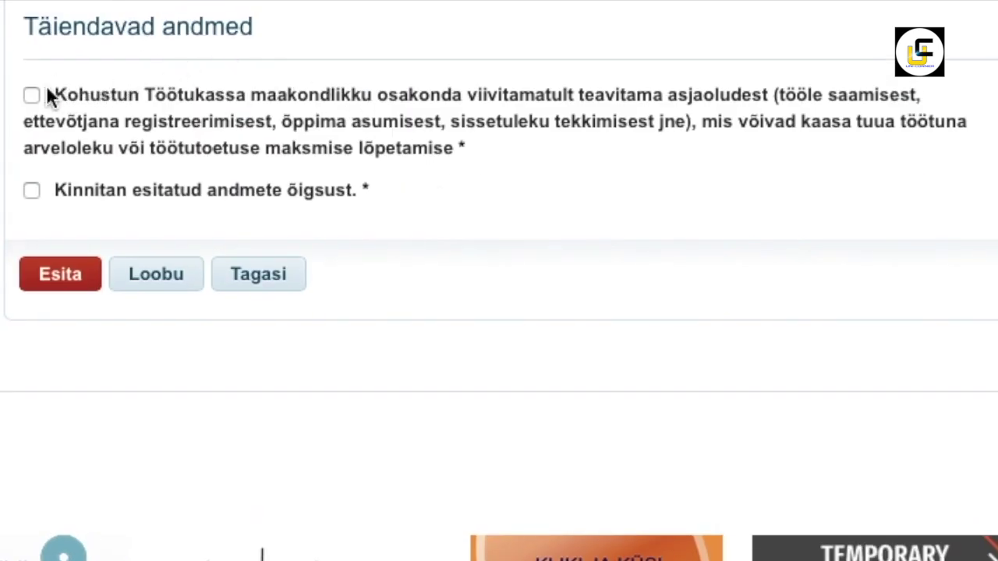
# Step: Tick the change-notification and data-correctness declarations, then submit and confirm the benefit application
pyautogui.click(29, 96)
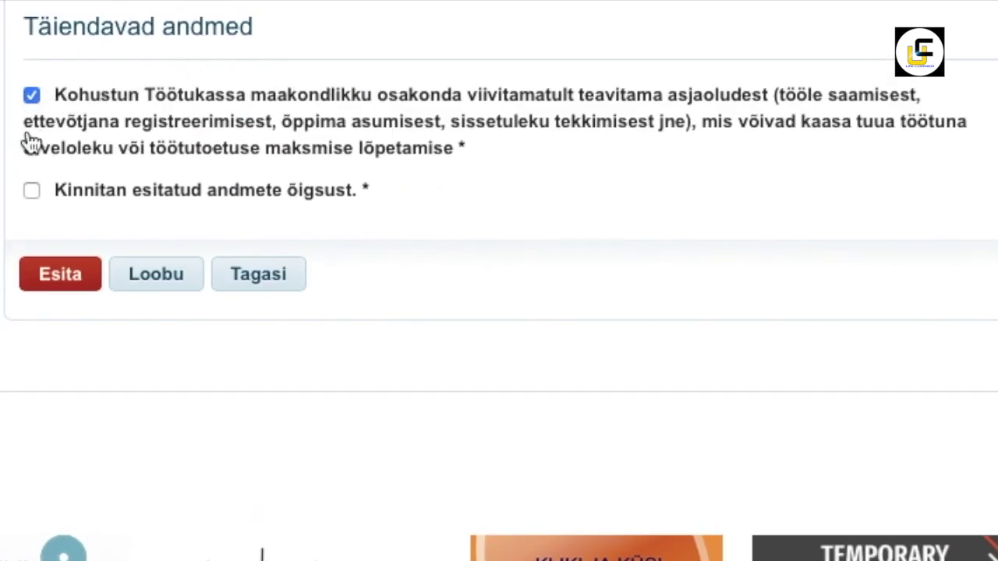
pyautogui.click(32, 197)
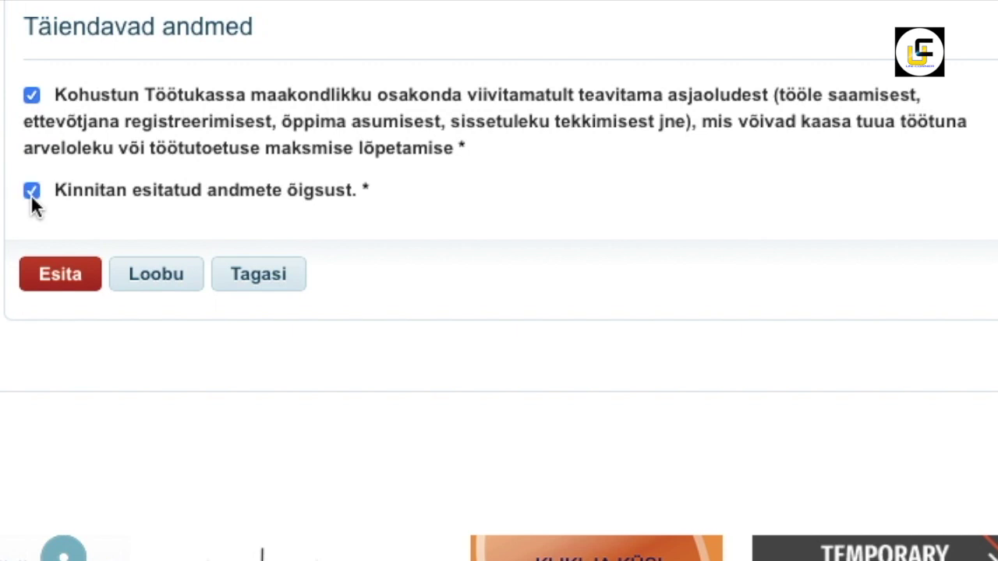
pyautogui.click(50, 290)
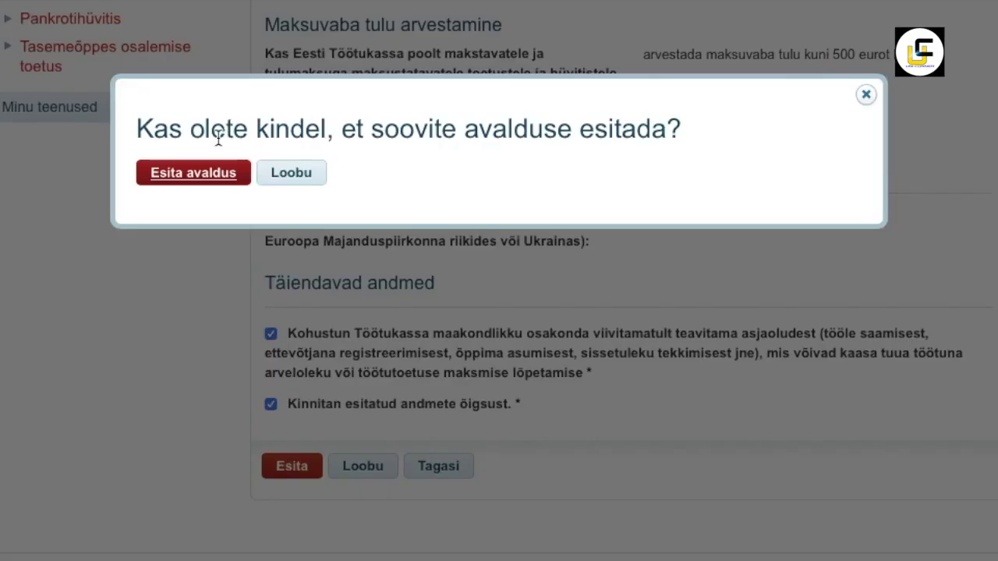
pyautogui.click(203, 173)
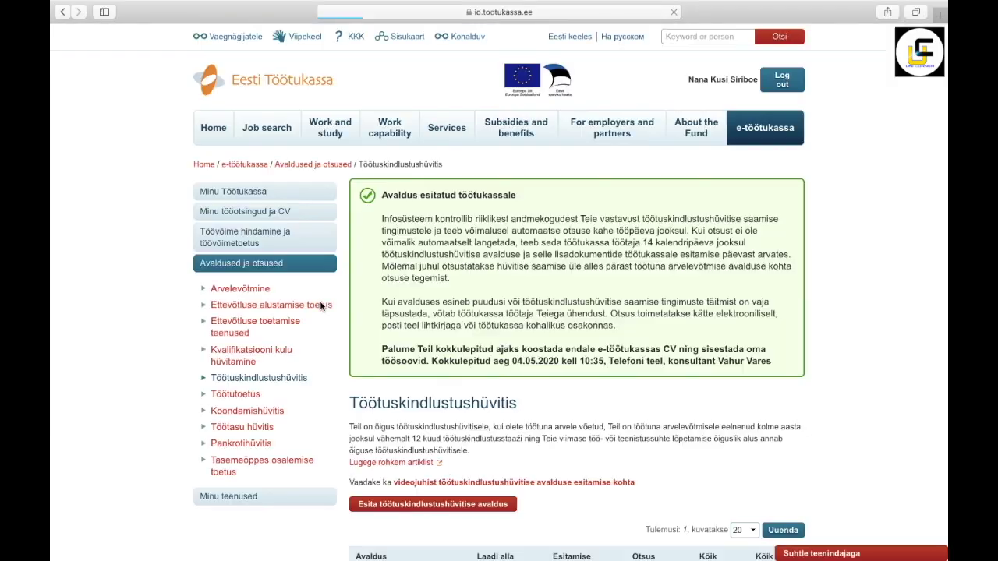
pyautogui.scroll(-3, 437, 378)
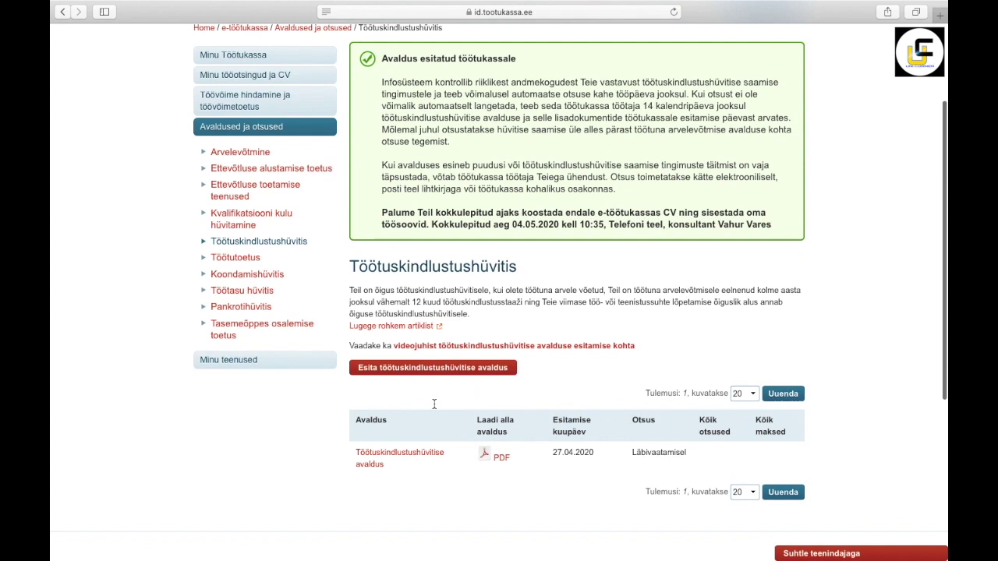